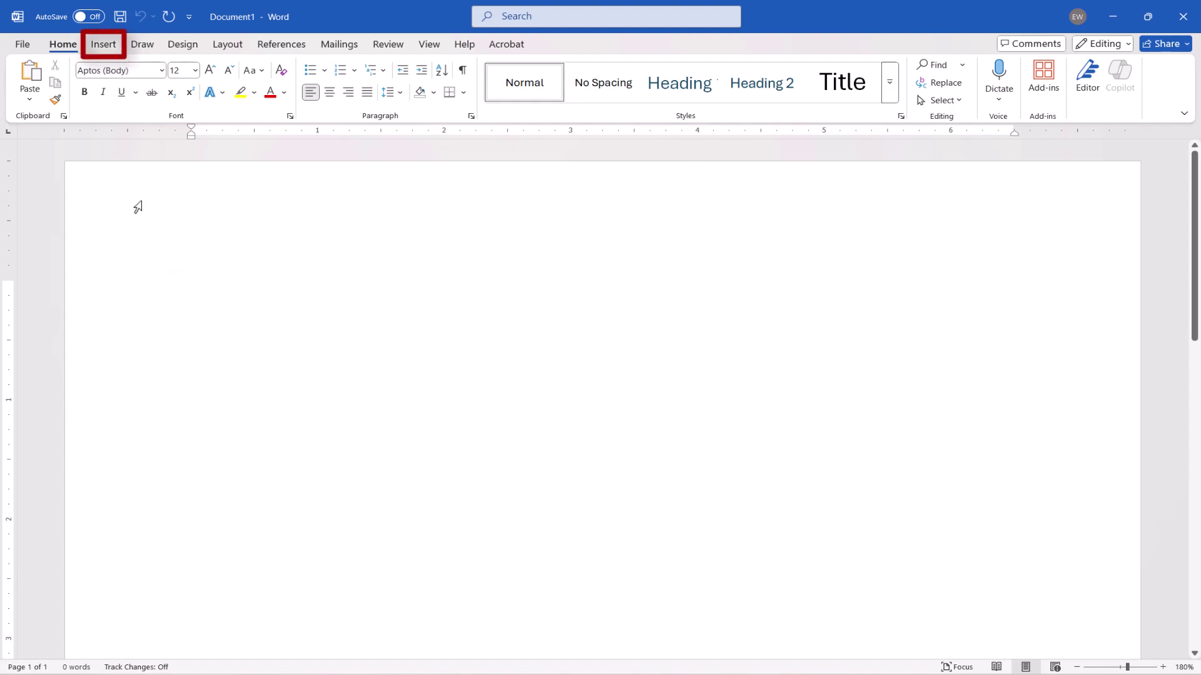
Step: Insert a screenshot of the PowerPoint pitch deck window as a picture
click(103, 44)
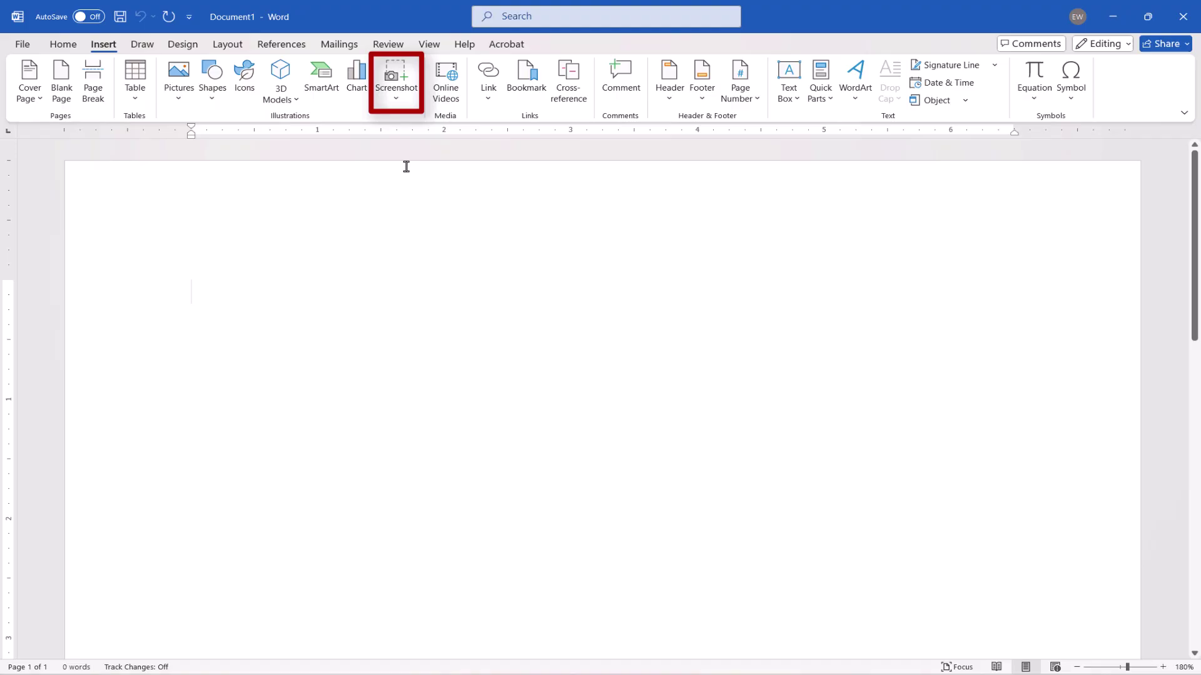
click(395, 94)
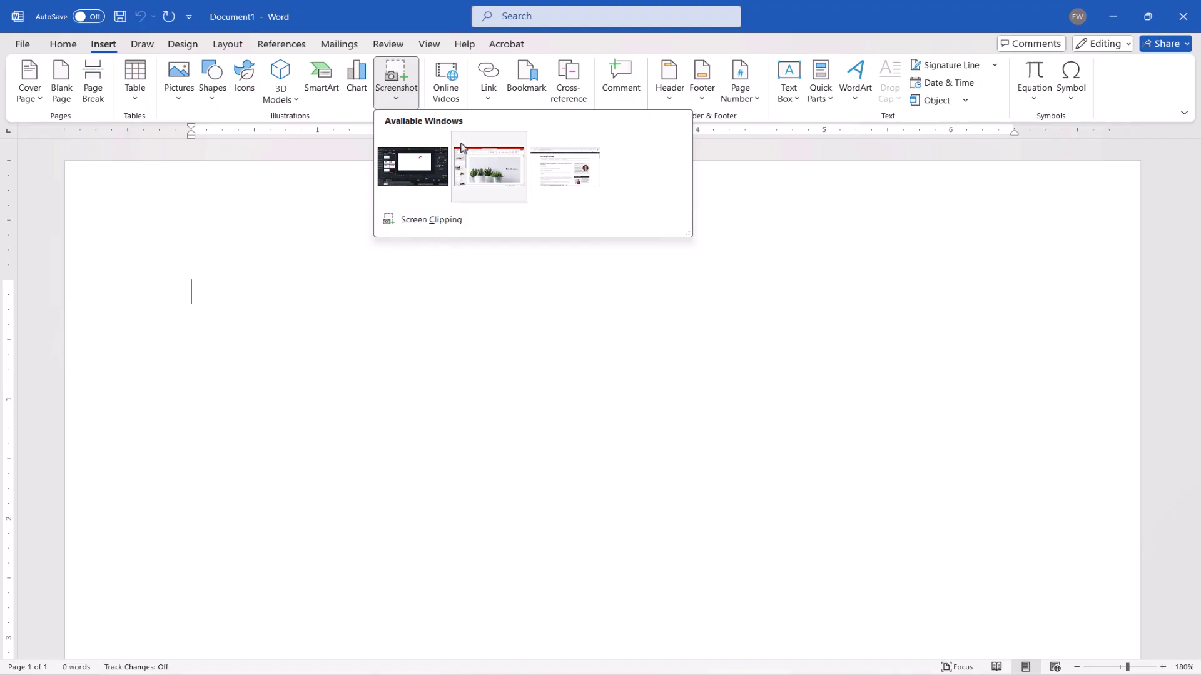
click(488, 166)
scroll(479, 179, down, 3)
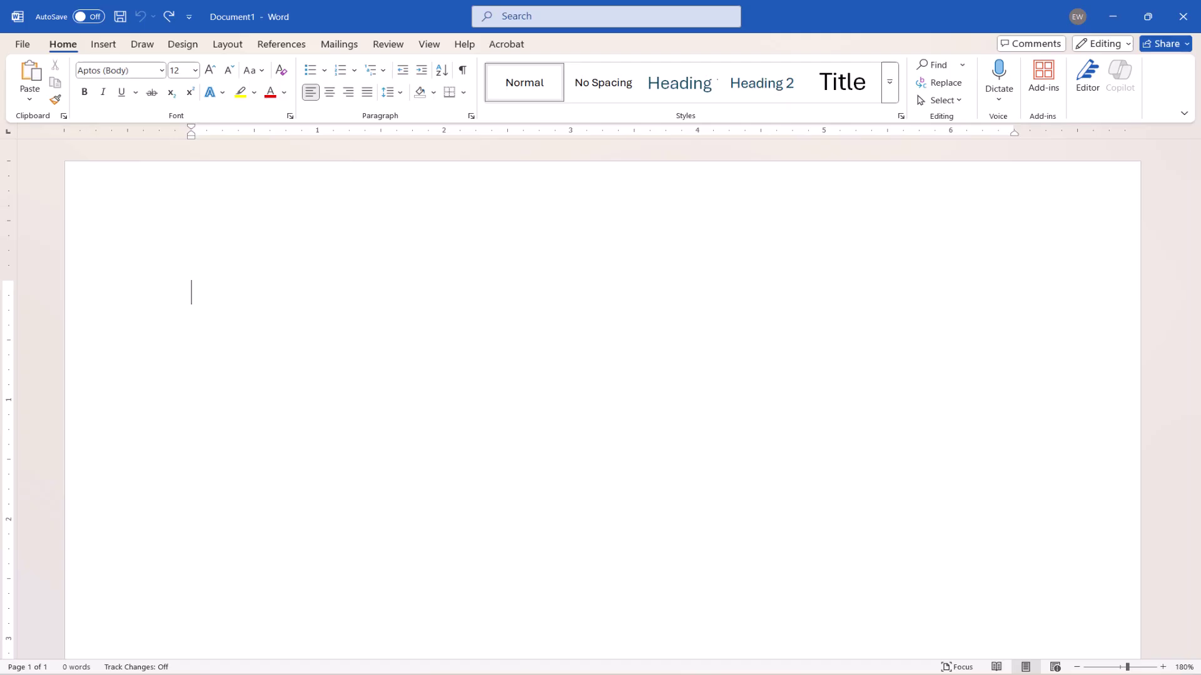
Step: Switch to the browser article and start a Screen Clipping capture from Word
click(522, 670)
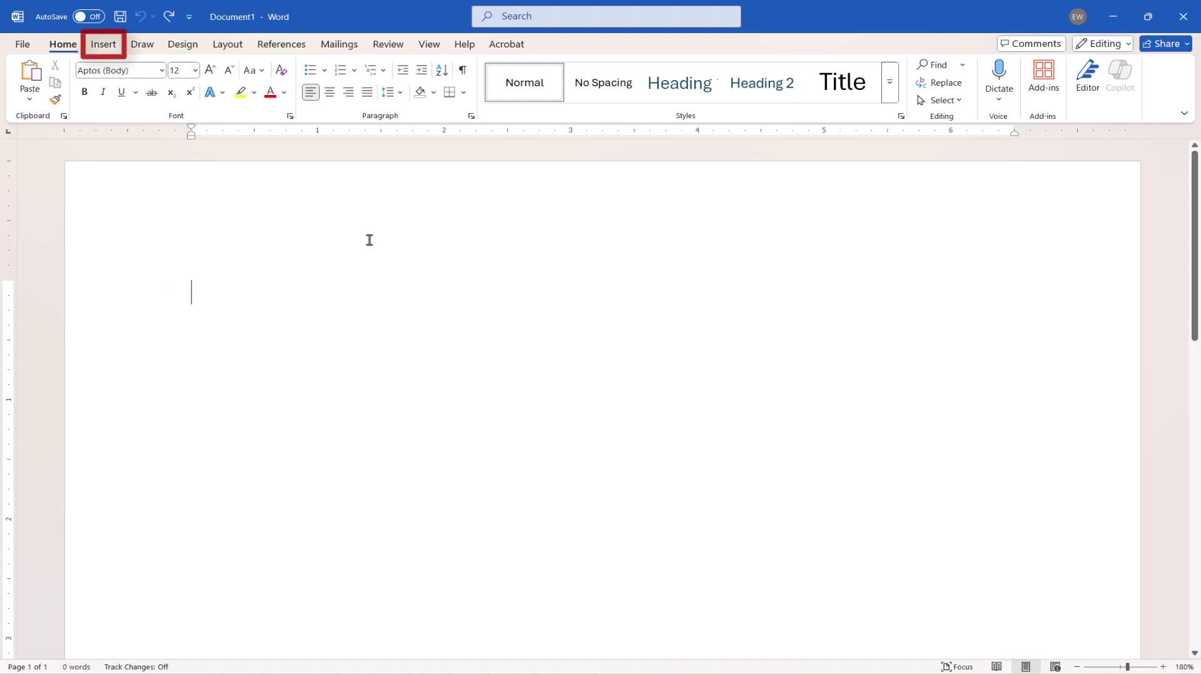
click(104, 44)
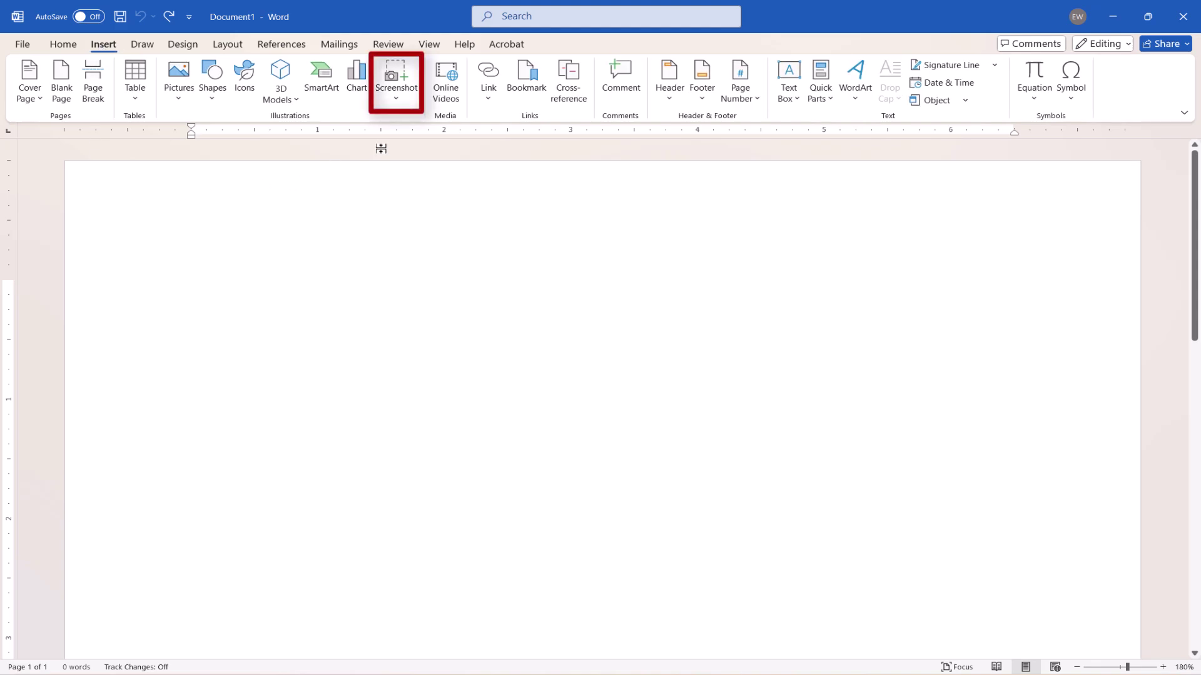
click(396, 90)
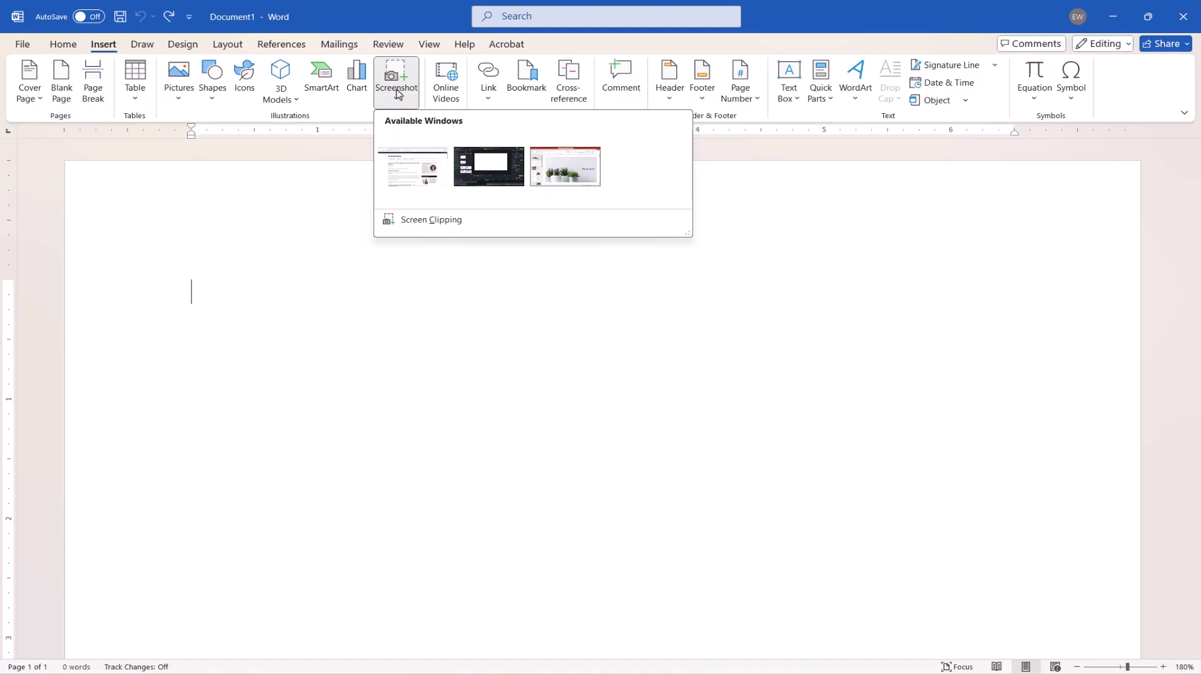
click(408, 225)
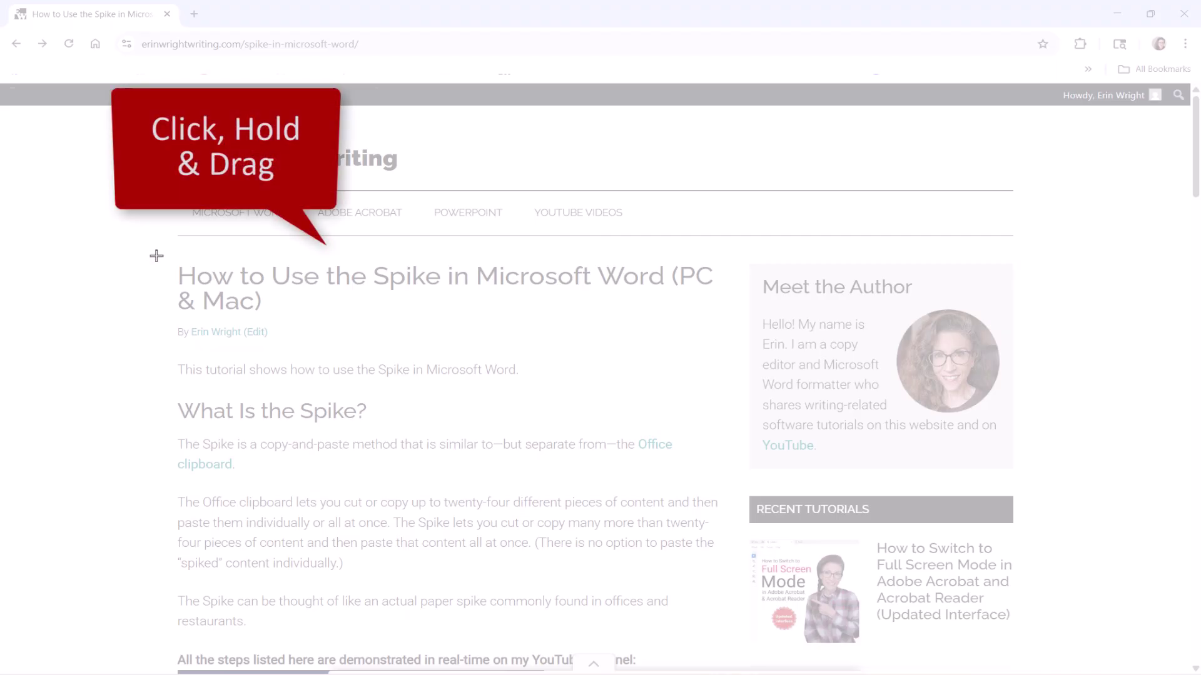
Step: Clip the Spike article from its title through the clipboard paragraph into the document
mouse_move(157, 256)
mouse_down()
mouse_move(733, 420)
mouse_move(726, 579)
mouse_up()
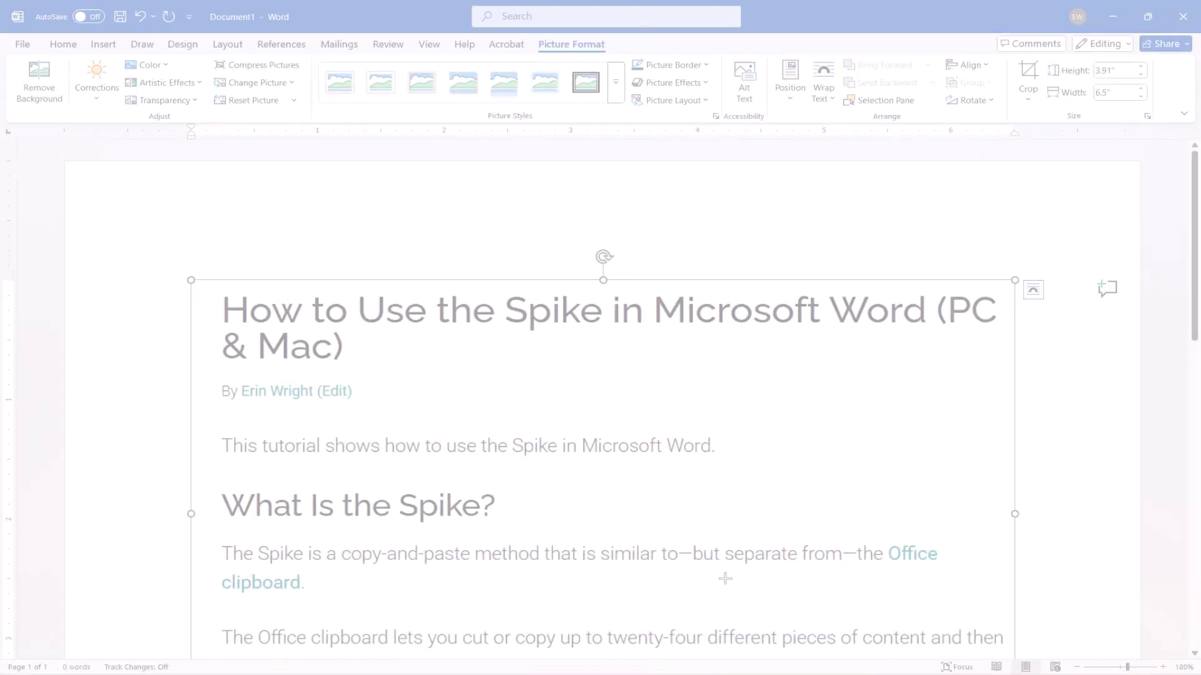
scroll(729, 572, down, 2)
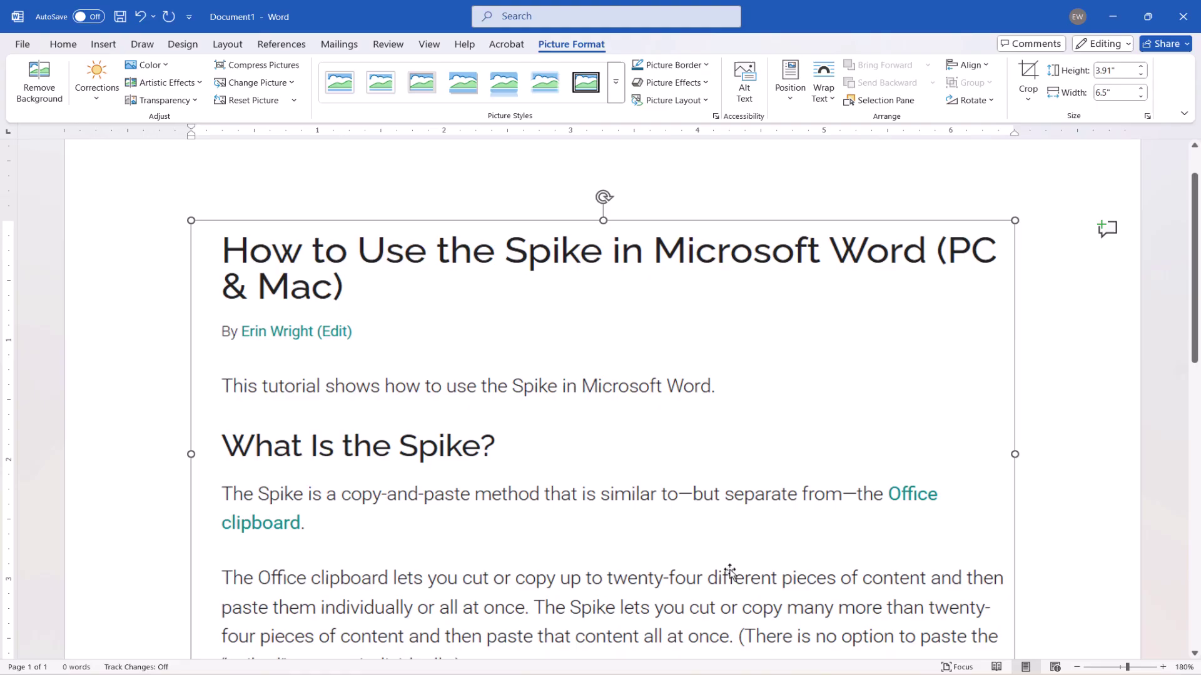
scroll(730, 572, down, 2)
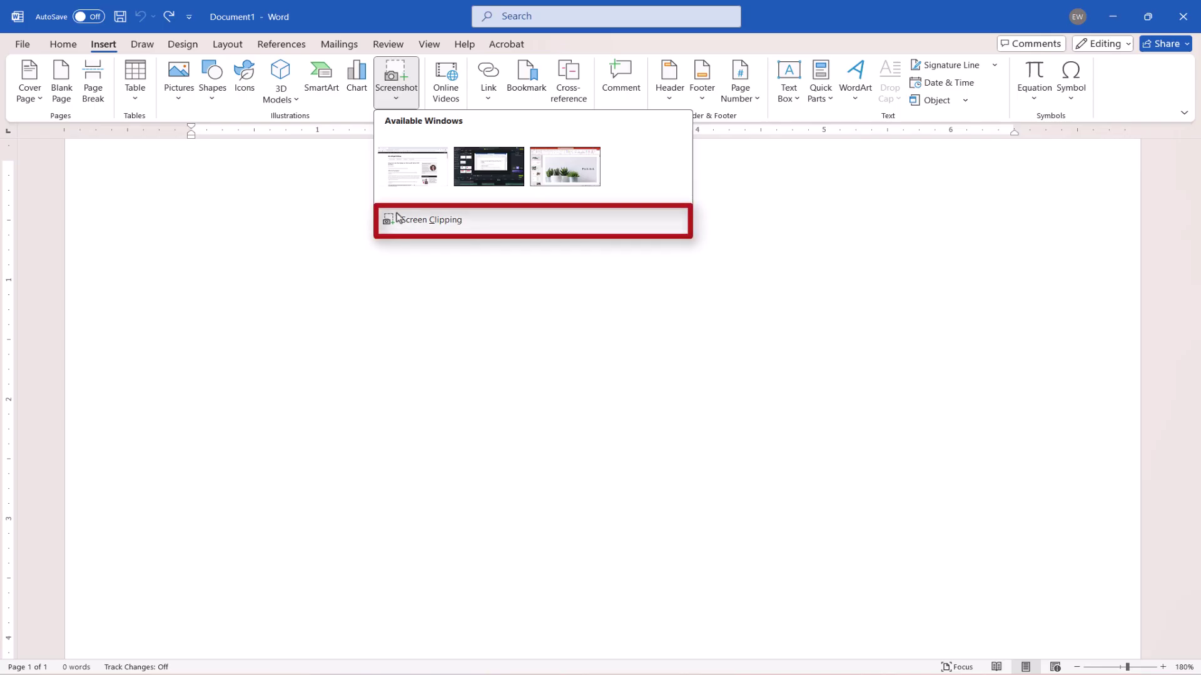
Step: Choose the PowerPoint pitch deck window thumbnail to insert it as a full-width picture
click(430, 220)
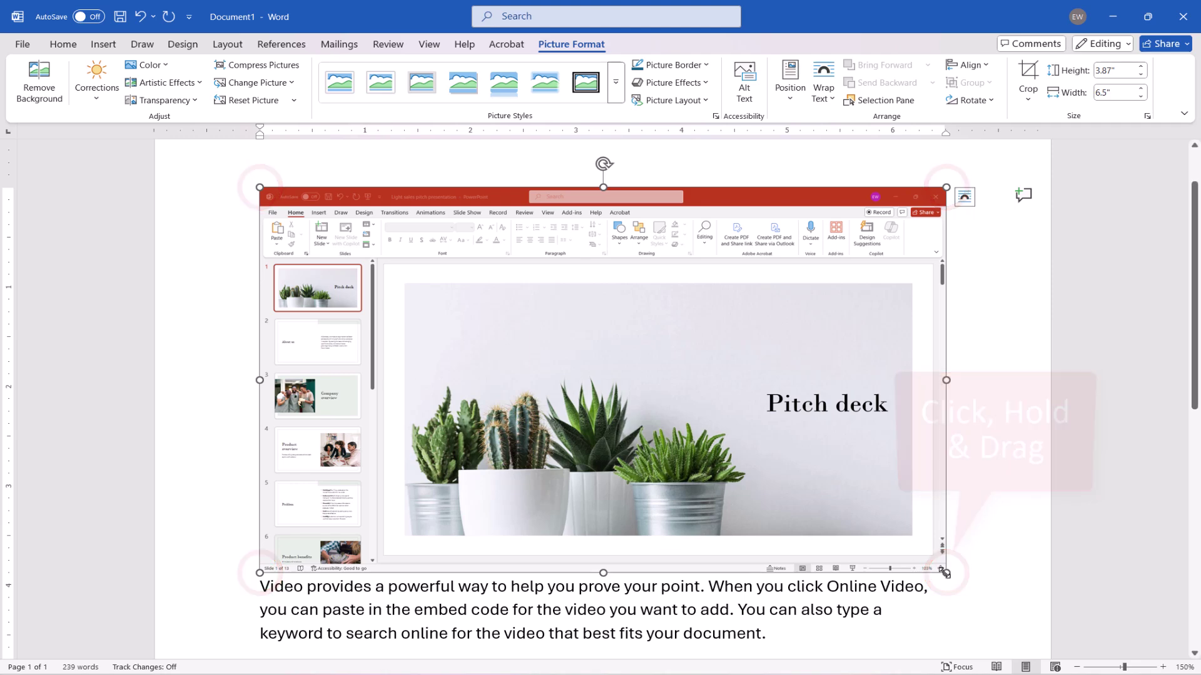
Step: Shrink the pitch deck screenshot to about 1.71 by 2.87 inches using its corner handle
drag(946, 572, 563, 357)
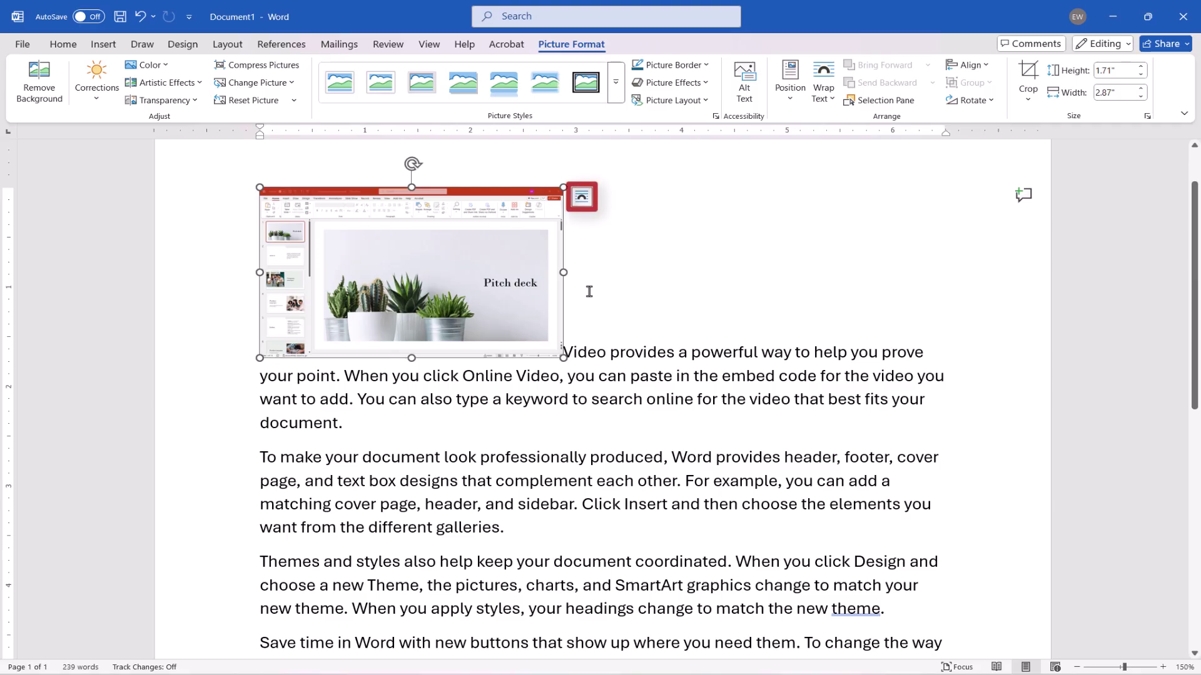
Step: Set the pitch deck screenshot's text wrapping to Square from Layout Options
click(582, 198)
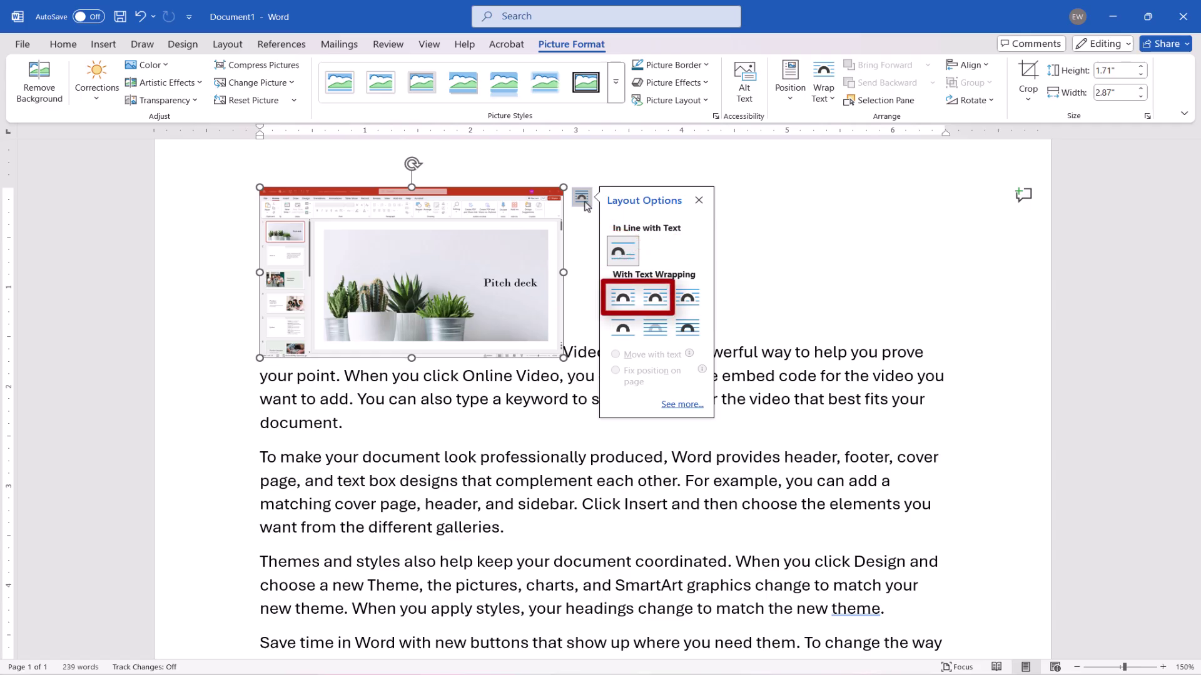
click(649, 306)
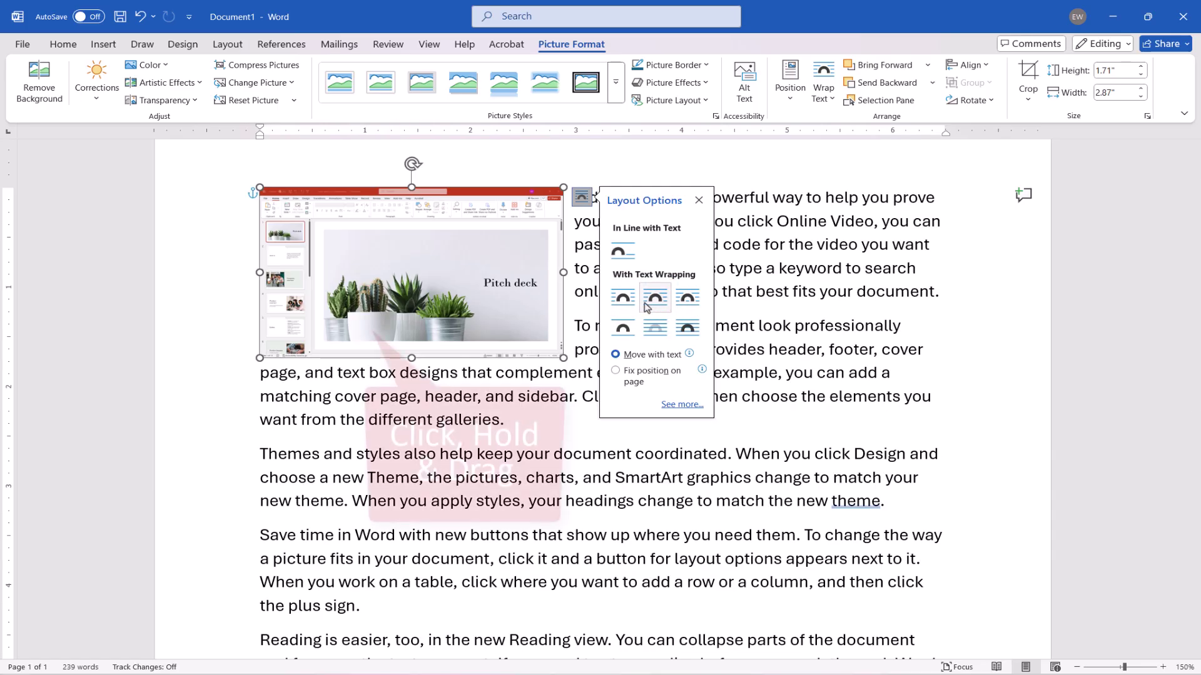
Step: Drag the pitch deck screenshot into the middle of the second paragraph, with text wrapping on both sides
mouse_move(476, 202)
mouse_down()
mouse_move(711, 272)
mouse_move(841, 278)
mouse_up()
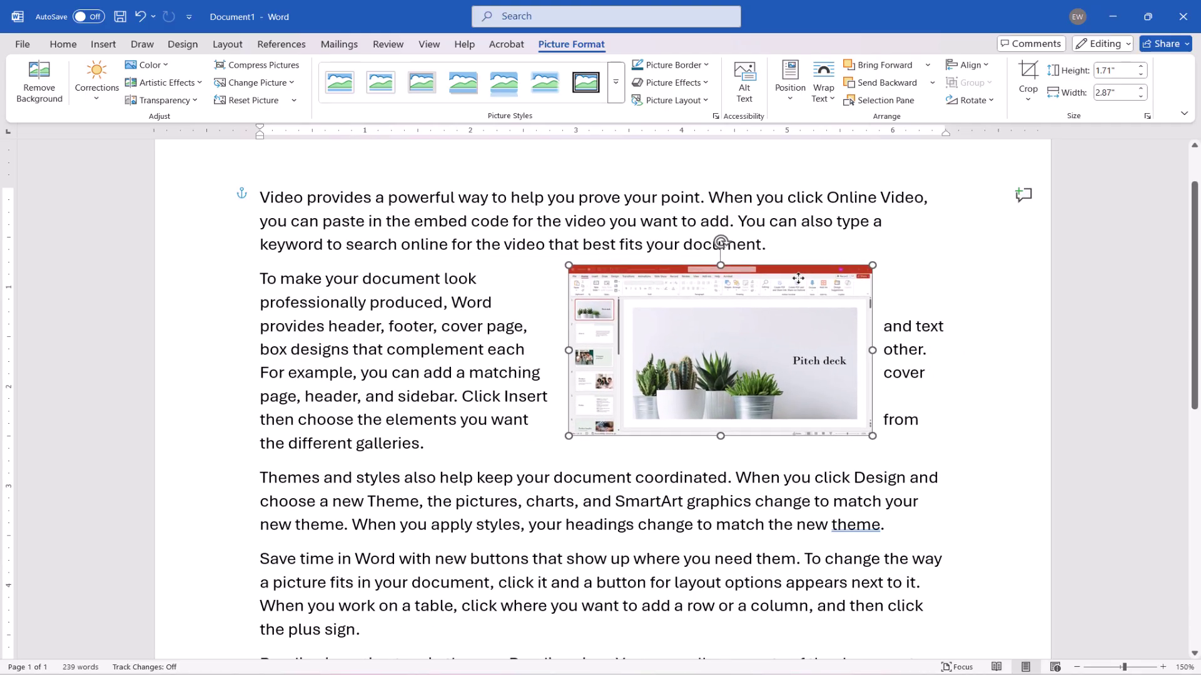